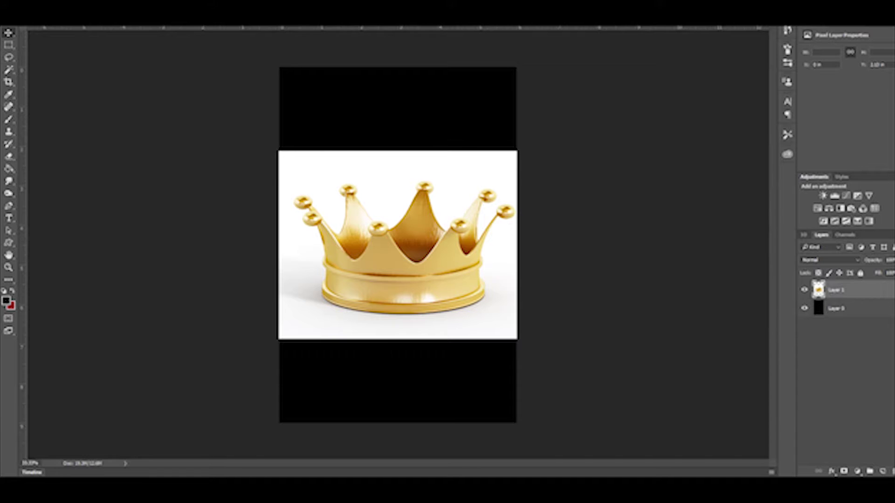
# Open the Liquify filter on the gold crown layer, Layer 1
pyautogui.click(150, 1)
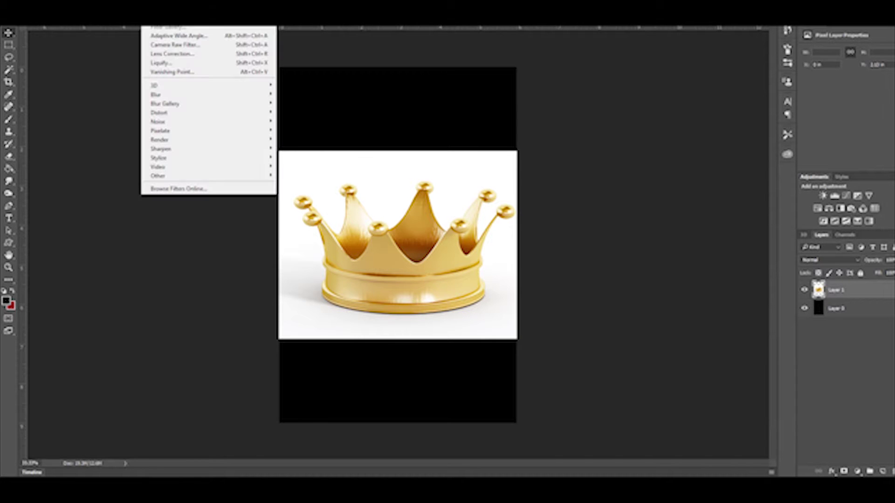
pyautogui.press('Down')
pyautogui.press('Down')
pyautogui.press('Down')
pyautogui.press('Down')
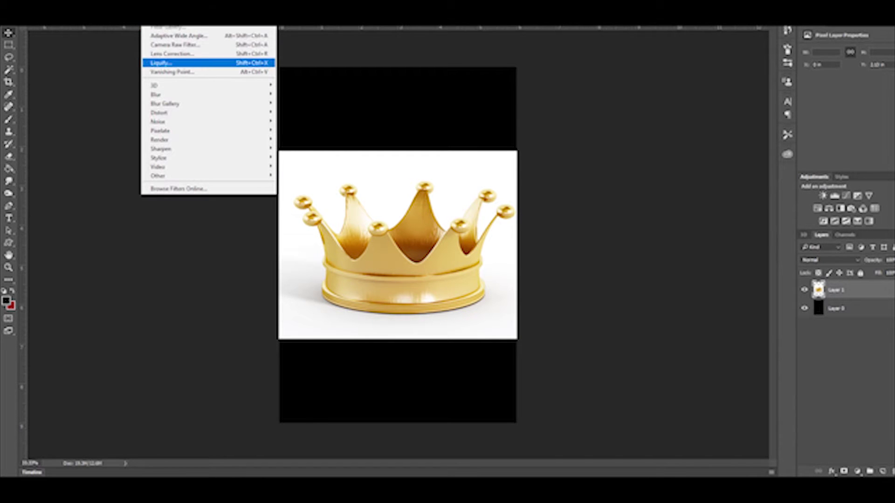
pyautogui.press('Return')
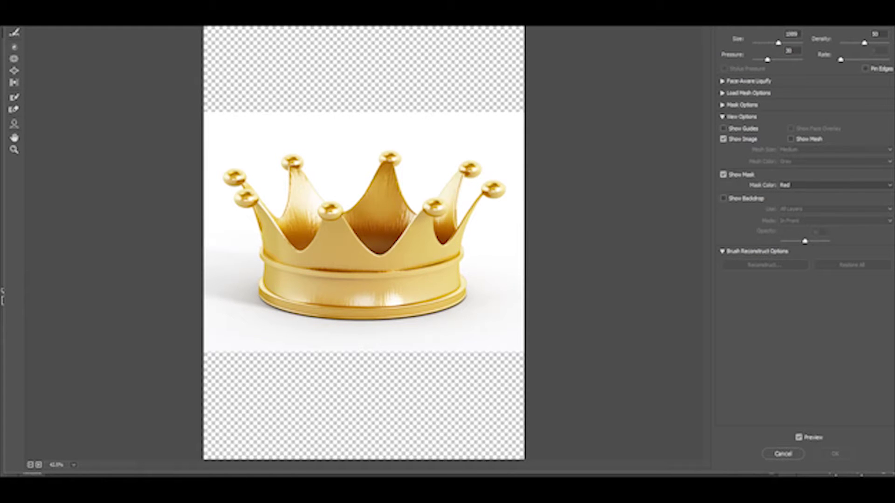
# Reduce the Liquify warp brush size to 150
pyautogui.press('[')
pyautogui.press('[')
pyautogui.press('[')
pyautogui.press('[')
pyautogui.press('[')
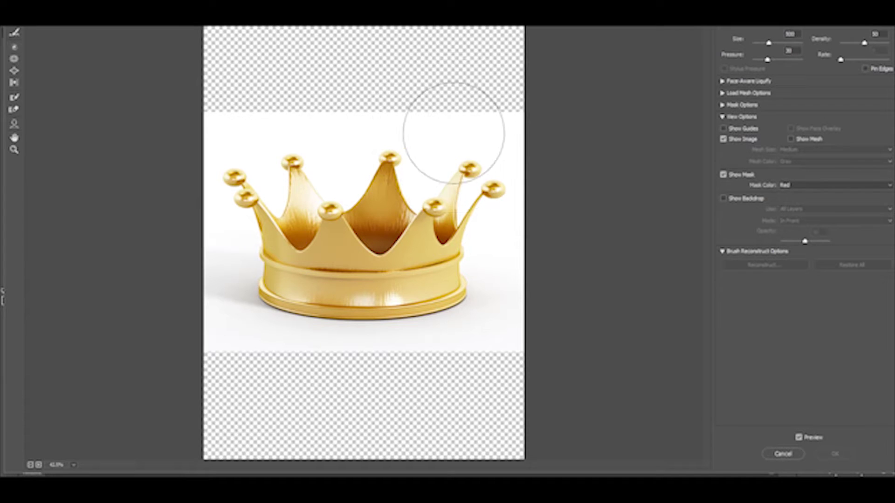
pyautogui.press(']')
pyautogui.press('[')
pyautogui.press('[')
pyautogui.press('[')
pyautogui.press('[')
pyautogui.press('[')
pyautogui.press('[')
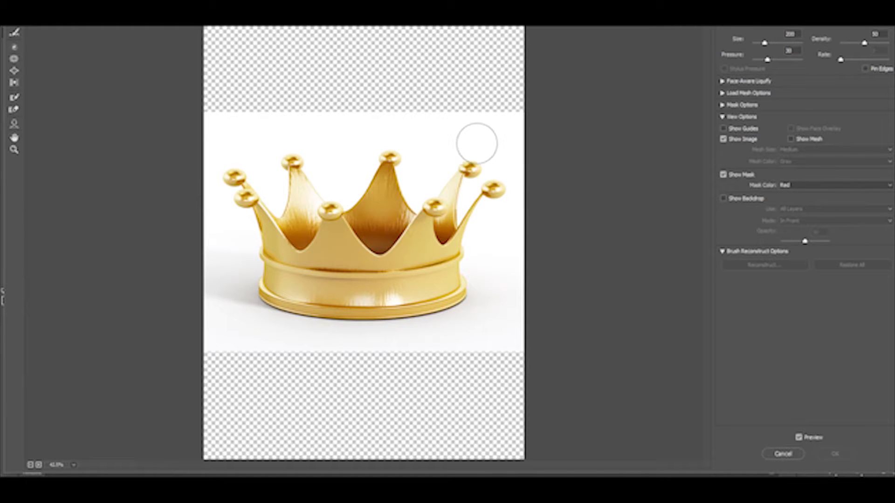
pyautogui.press(']')
pyautogui.press(']')
pyautogui.press(']')
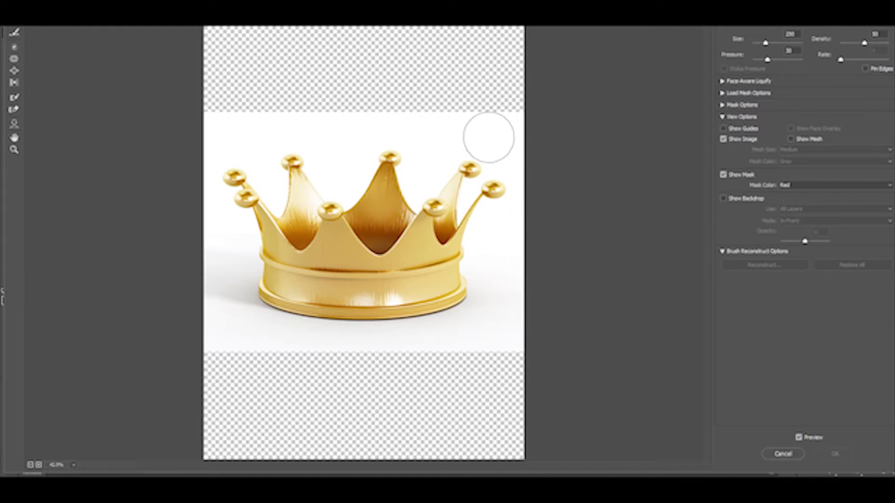
pyautogui.press('[')
pyautogui.press('[')
pyautogui.press('[')
pyautogui.press('[')
pyautogui.press(']')
pyautogui.press(']')
pyautogui.press(']')
pyautogui.press(']')
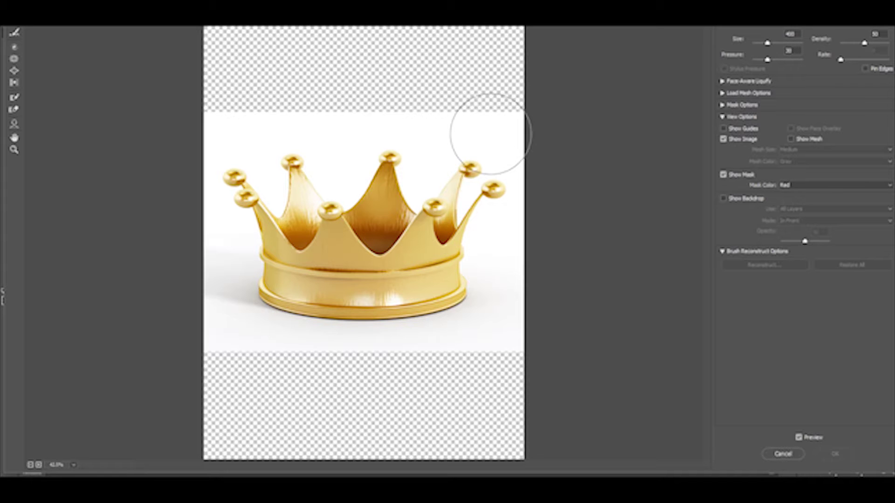
pyautogui.press('[')
pyautogui.press('[')
pyautogui.press('[')
pyautogui.press('[')
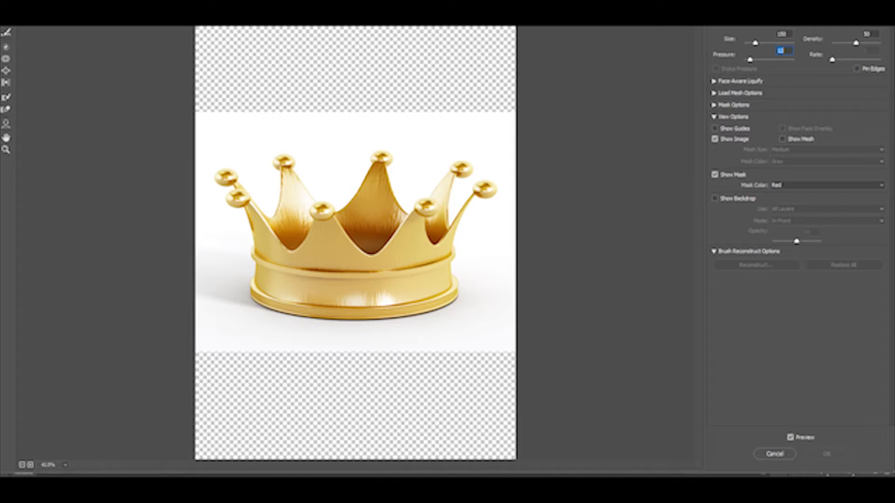
pyautogui.moveTo(486, 187); pyautogui.dragTo(488, 225)
pyautogui.click(488, 225)
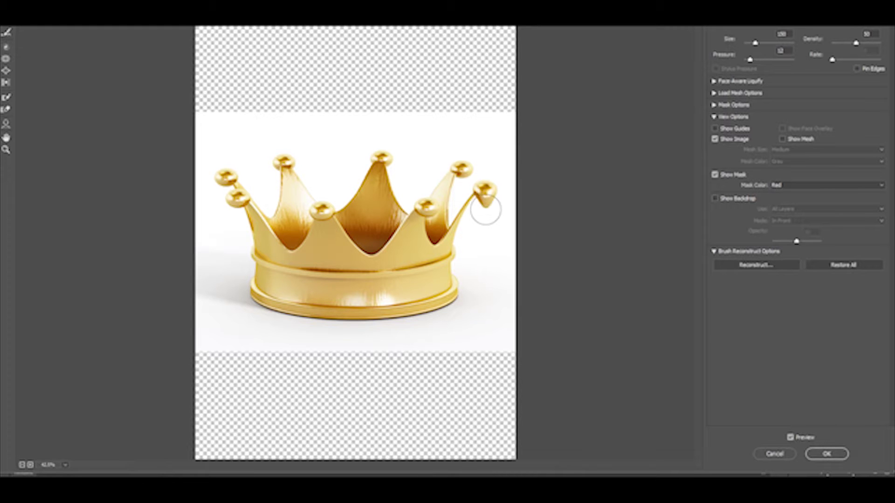
pyautogui.moveTo(487, 205); pyautogui.dragTo(486, 231)
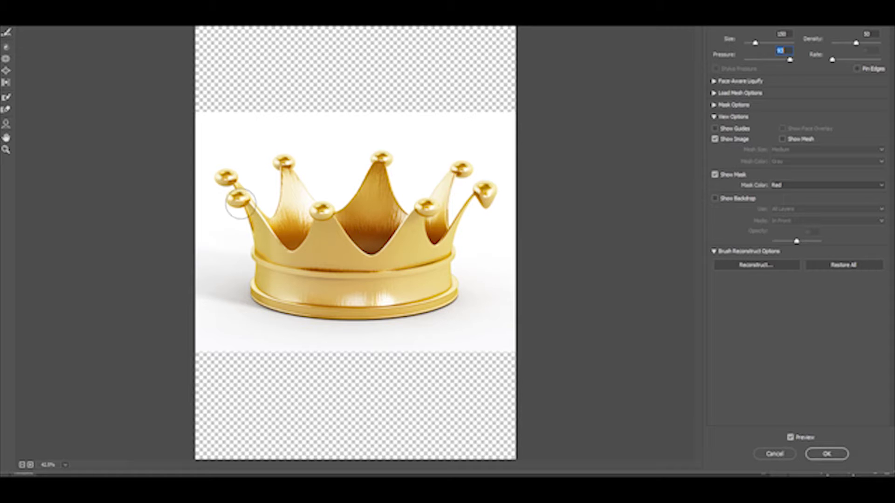
pyautogui.moveTo(236, 196); pyautogui.dragTo(238, 320)
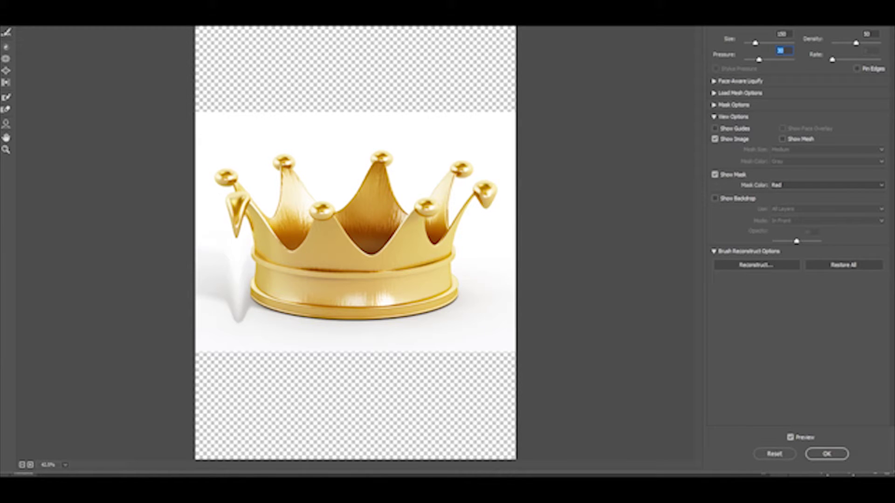
pyautogui.hotkey('ctrl', 'z')
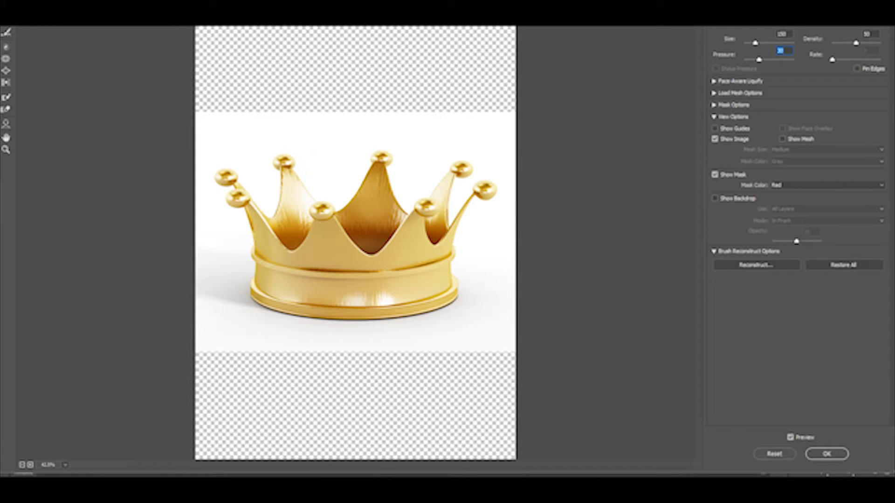
pyautogui.hotkey('ctrl', 'alt', 'z')
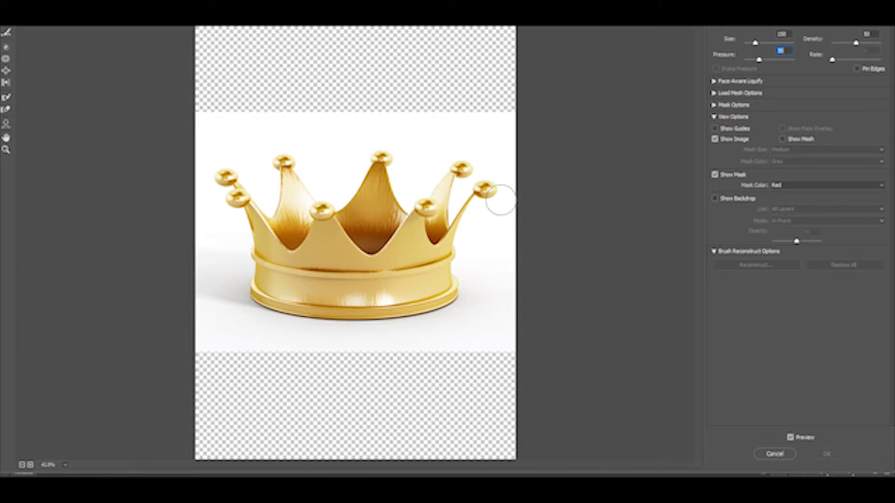
# Pull the balls on the crown's tips slightly downward into drooping shapes, using brush size 150 and pressure 30
pyautogui.moveTo(487, 188); pyautogui.dragTo(485, 216)
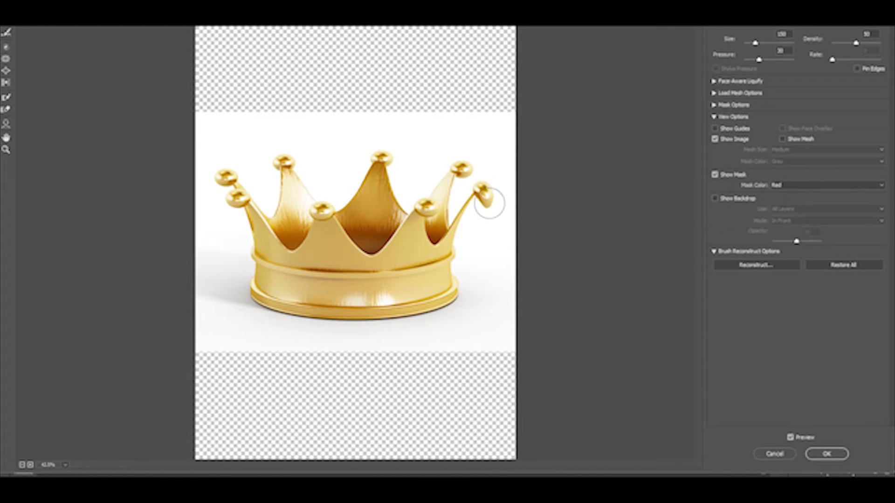
pyautogui.moveTo(490, 191); pyautogui.dragTo(491, 198)
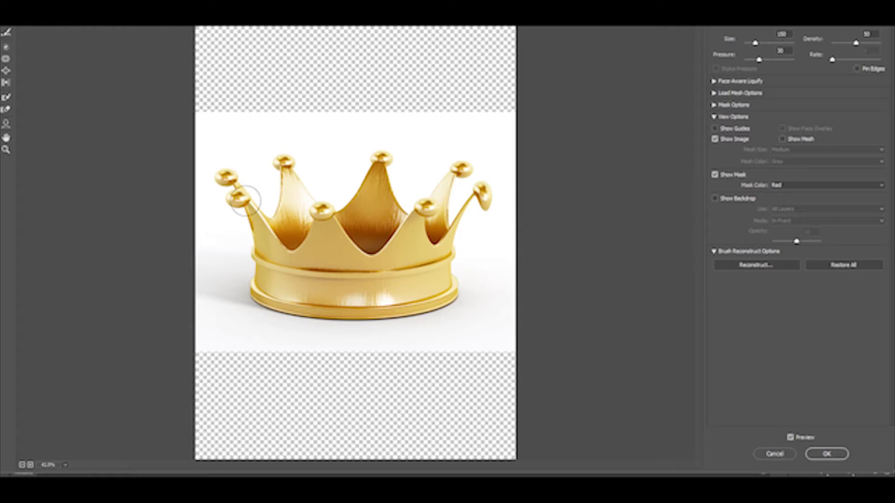
pyautogui.moveTo(237, 207); pyautogui.dragTo(236, 213)
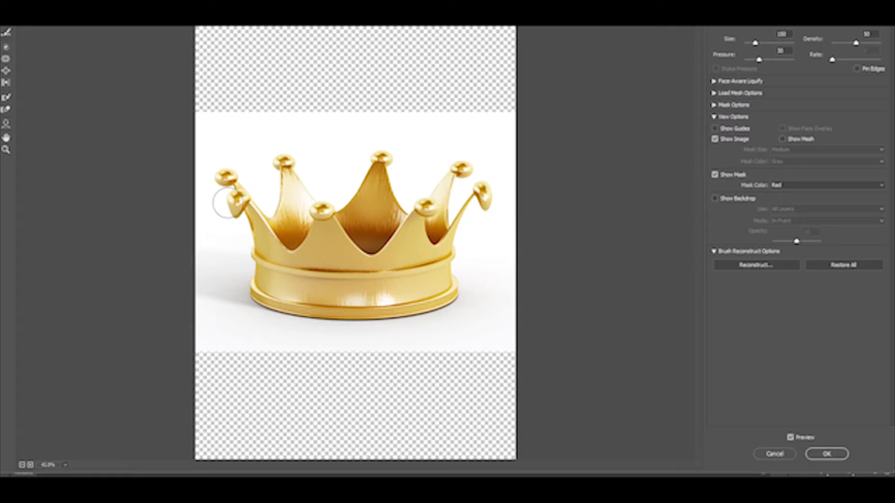
pyautogui.moveTo(224, 181); pyautogui.dragTo(219, 190)
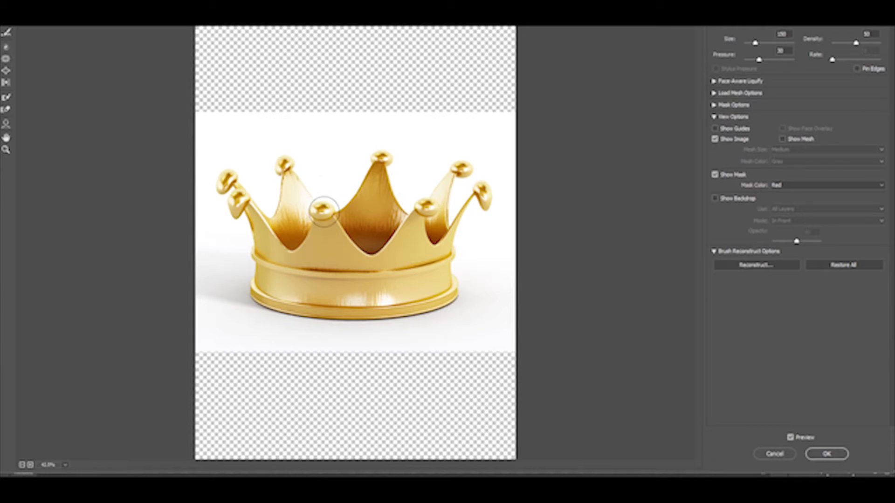
pyautogui.moveTo(324, 212); pyautogui.dragTo(323, 218)
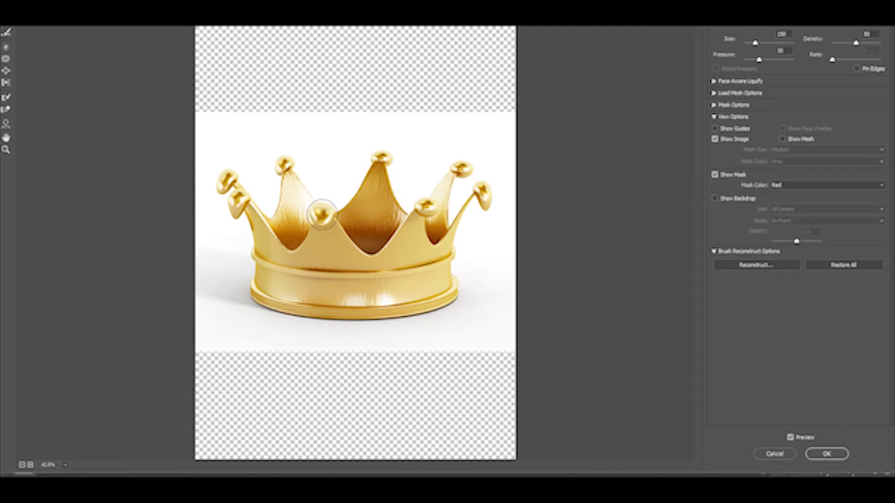
pyautogui.moveTo(430, 206); pyautogui.dragTo(428, 214)
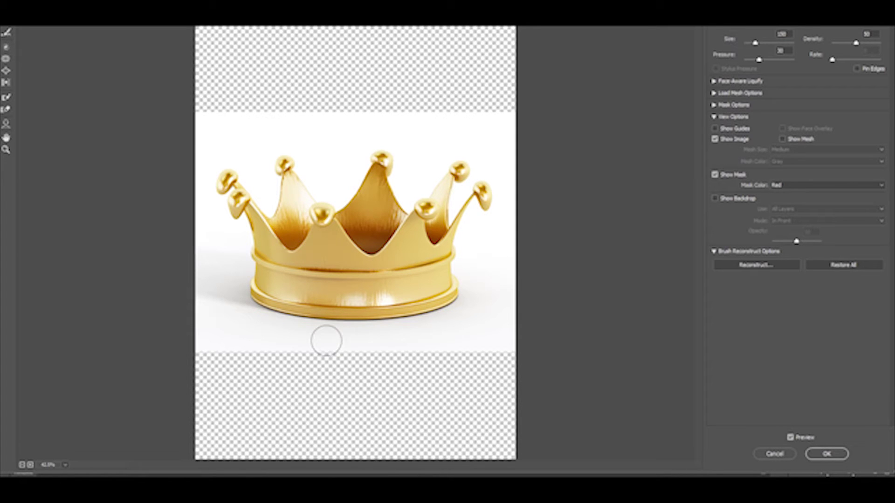
# Pull the crown's lower rim down into several rounded drips, using brush sizes of 250 and 300
pyautogui.press(']')
pyautogui.press(']')
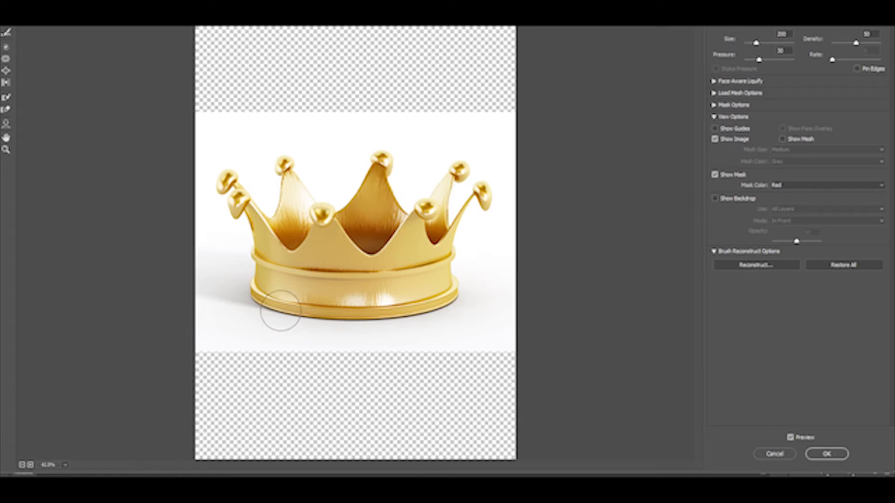
pyautogui.press(']')
pyautogui.press(']')
pyautogui.press(']')
pyautogui.press('[')
pyautogui.press('[')
pyautogui.press('[')
pyautogui.press(']')
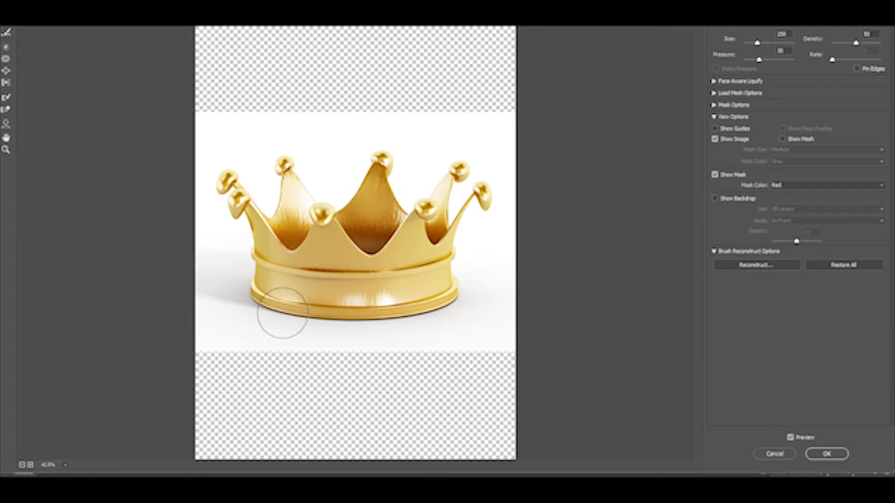
pyautogui.moveTo(320, 315)
pyautogui.mouseDown()
pyautogui.moveTo(361, 323)
pyautogui.moveTo(365, 297)
pyautogui.moveTo(401, 313)
pyautogui.moveTo(407, 341)
pyautogui.moveTo(436, 309)
pyautogui.moveTo(428, 294)
pyautogui.moveTo(443, 293)
pyautogui.moveTo(449, 308)
pyautogui.moveTo(399, 317)
pyautogui.moveTo(394, 368)
pyautogui.moveTo(318, 324)
pyautogui.moveTo(318, 353)
pyautogui.mouseUp()
pyautogui.press(']')
pyautogui.moveTo(258, 310); pyautogui.dragTo(266, 333)
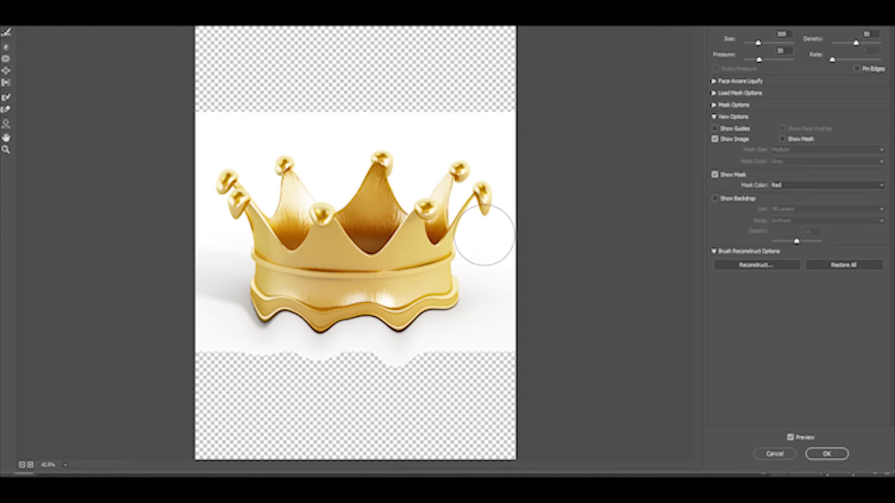
# Sharpen the drips along the crown's lower rim with a size 100 brush and pull another drip from its right end
pyautogui.press('[')
pyautogui.press('[')
pyautogui.press('[')
pyautogui.press('[')
pyautogui.press('[')
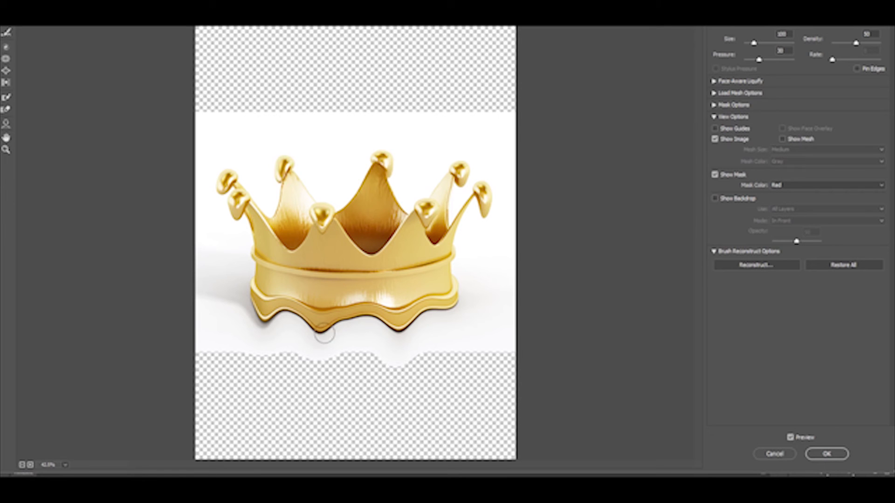
pyautogui.moveTo(320, 328); pyautogui.dragTo(320, 344)
pyautogui.moveTo(272, 319); pyautogui.dragTo(267, 332)
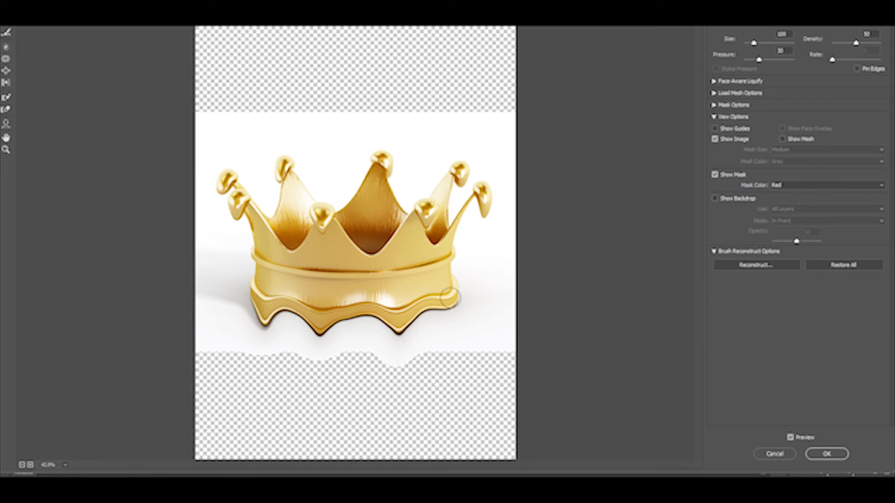
pyautogui.moveTo(450, 298)
pyautogui.mouseDown()
pyautogui.moveTo(450, 319)
pyautogui.moveTo(438, 313)
pyautogui.moveTo(440, 307)
pyautogui.moveTo(450, 322)
pyautogui.mouseUp()
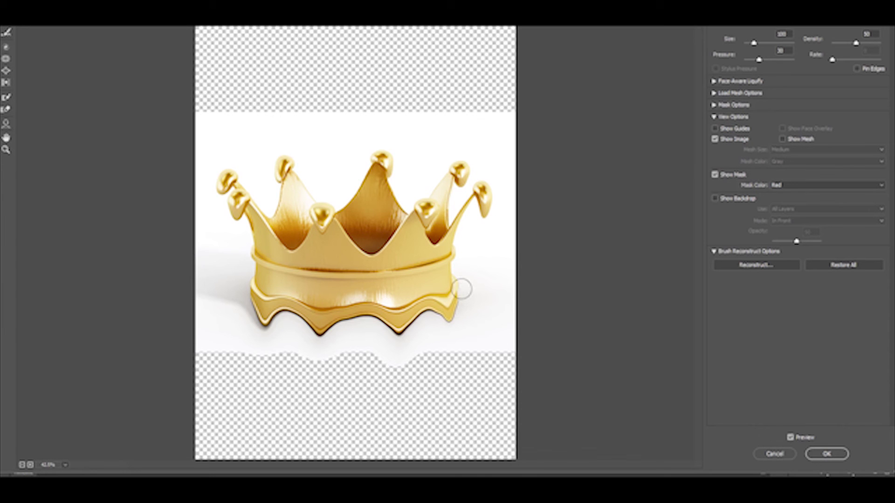